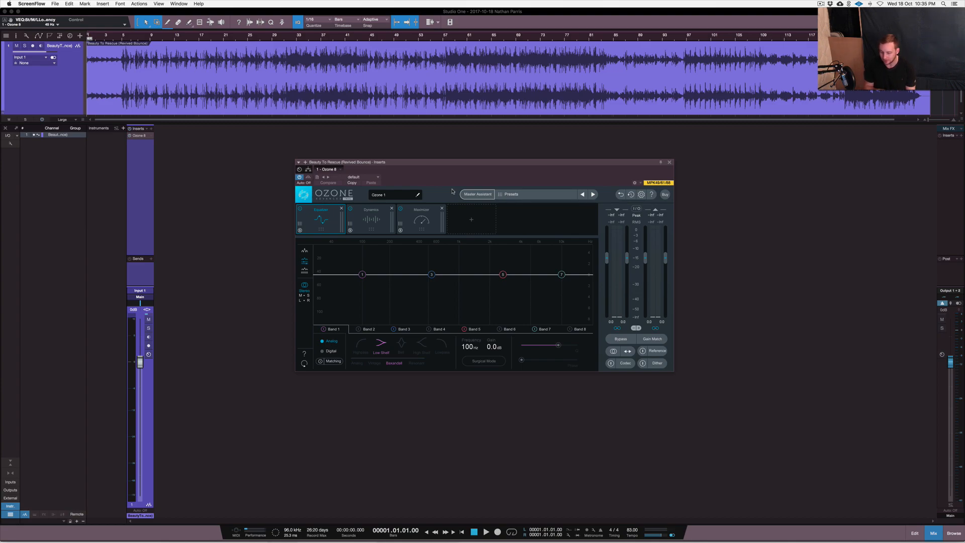
Check the Maximizer module and add a Spectral Shaper module to the signal chain.
click(472, 162)
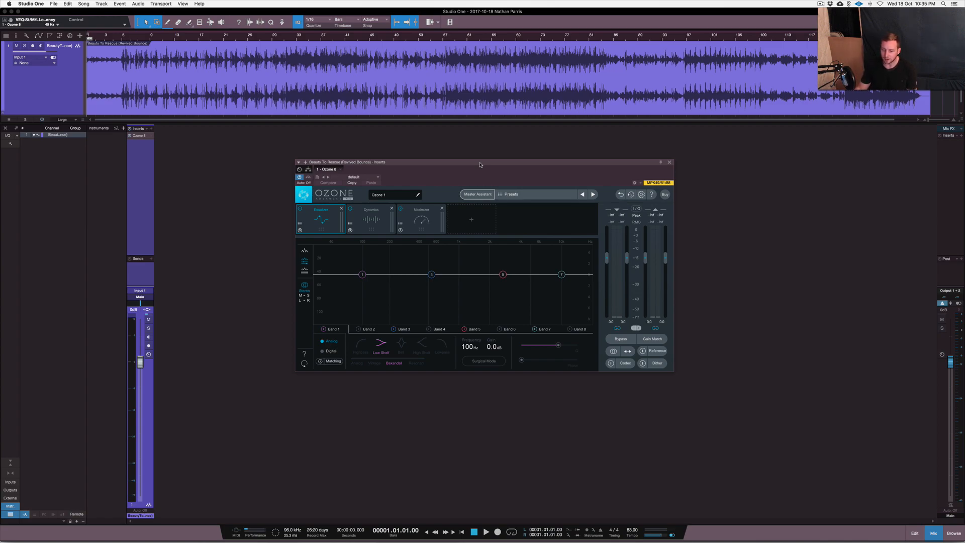
click(423, 222)
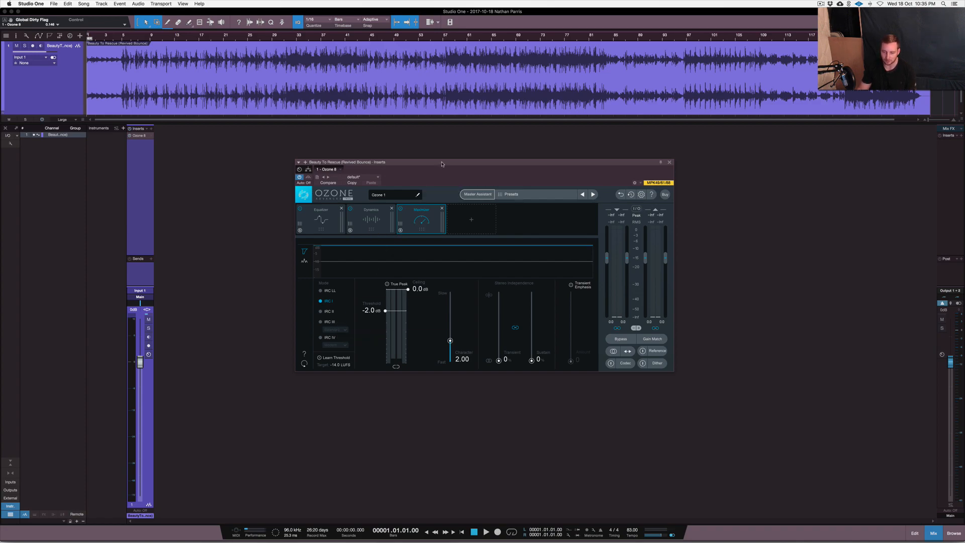
click(470, 219)
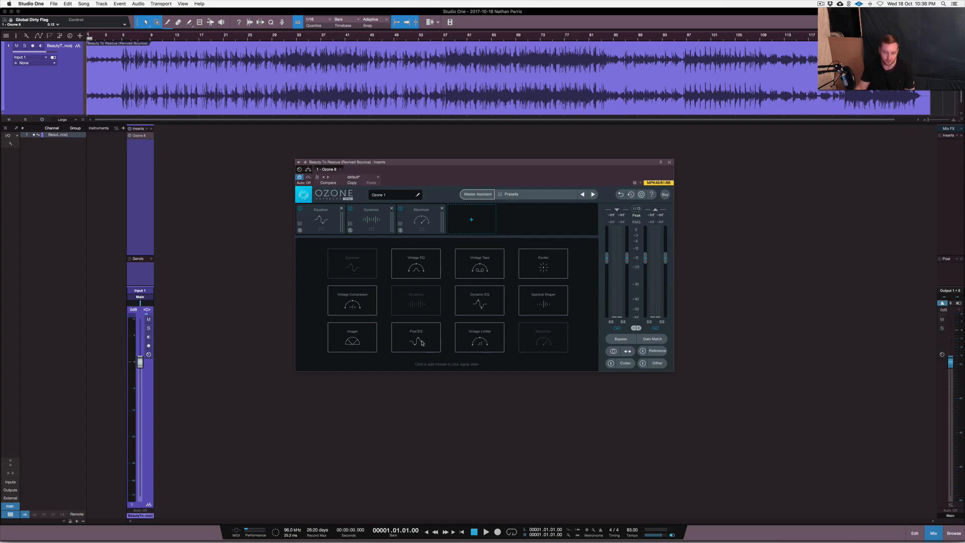
click(543, 301)
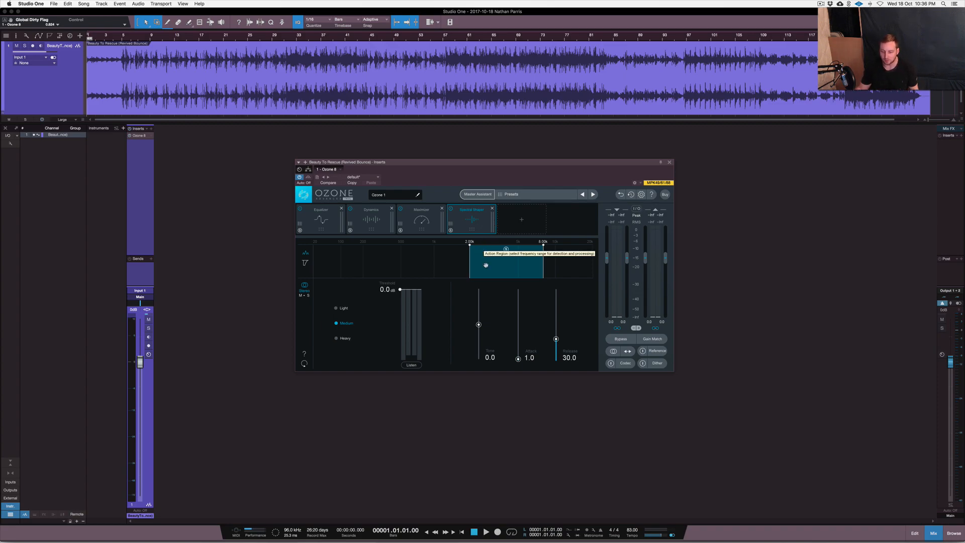
Set the Spectral Shaper to Light, extend its action region down to about 1.5 kHz, and try the tone control before resetting it to 0.0.
click(344, 308)
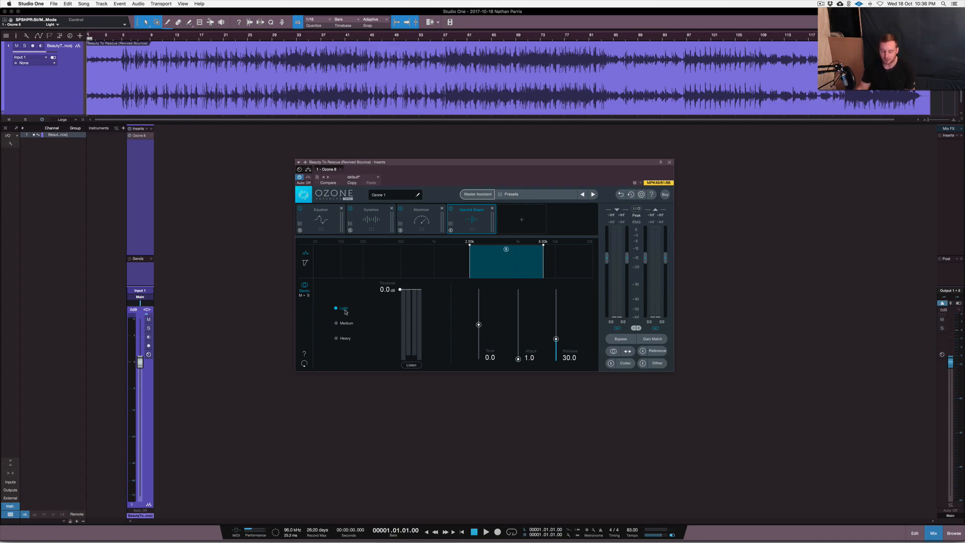
mouse_move(525, 273)
mouse_down()
mouse_move(457, 269)
mouse_move(572, 267)
mouse_move(451, 267)
mouse_move(499, 259)
mouse_move(508, 261)
mouse_move(481, 270)
mouse_move(509, 270)
mouse_up()
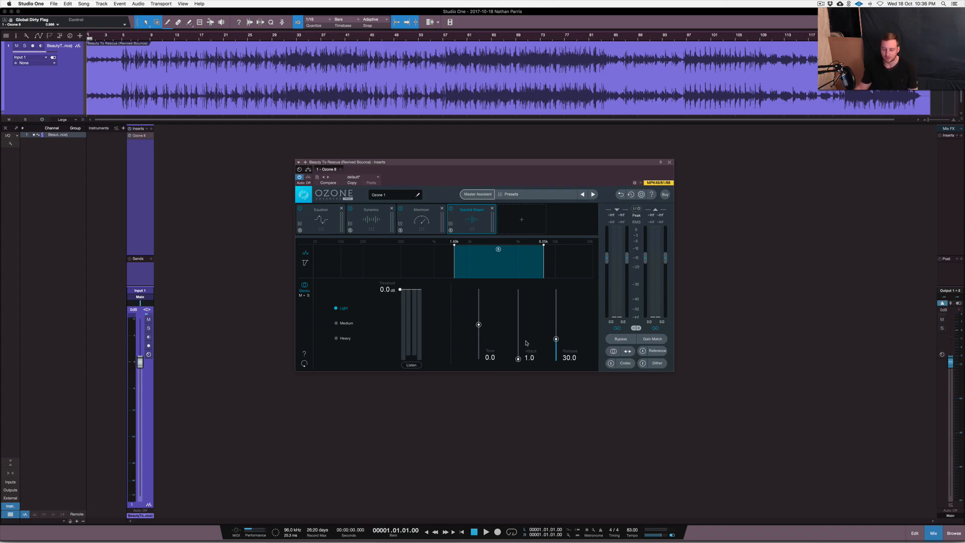
drag(478, 324, 478, 327)
alt+click(478, 326)
Enable Learn Threshold in the Maximizer module with the target at -14.0 LUFS.
click(521, 219)
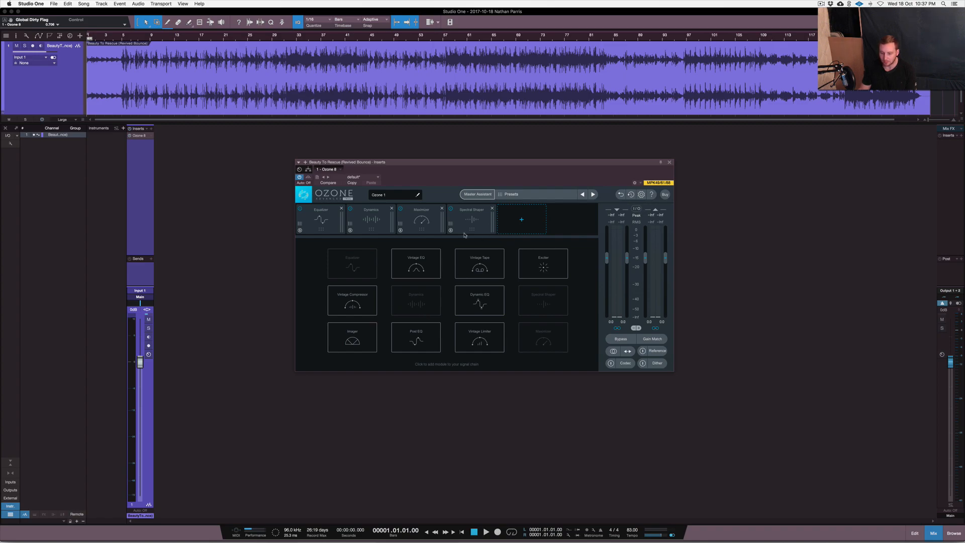
click(423, 222)
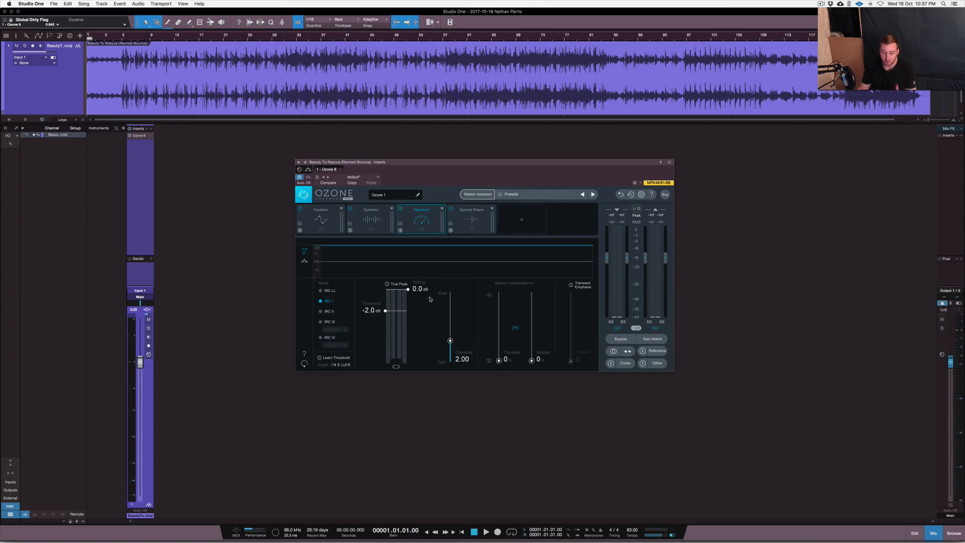
click(335, 359)
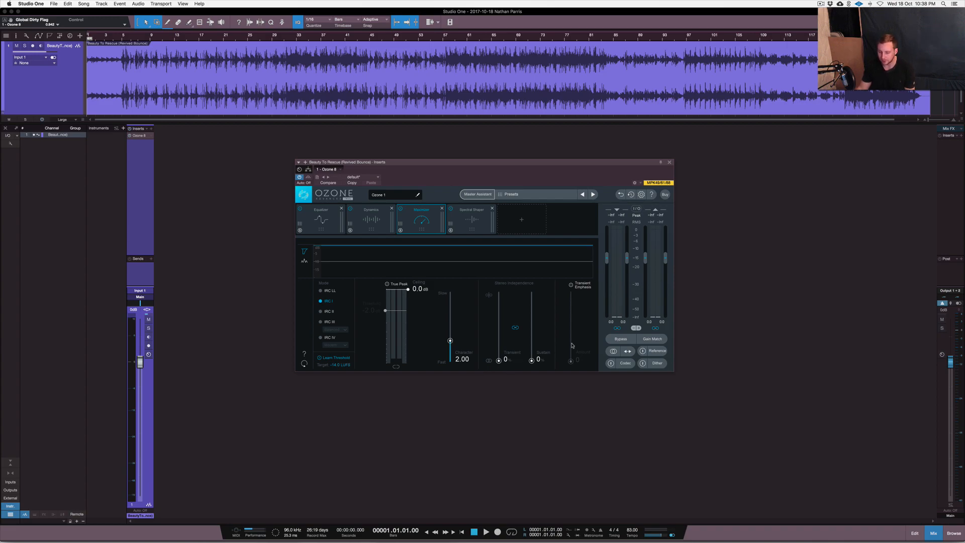
Set the codec preview to MP3 at 192 kbps with Solo Artifacts enabled.
click(627, 363)
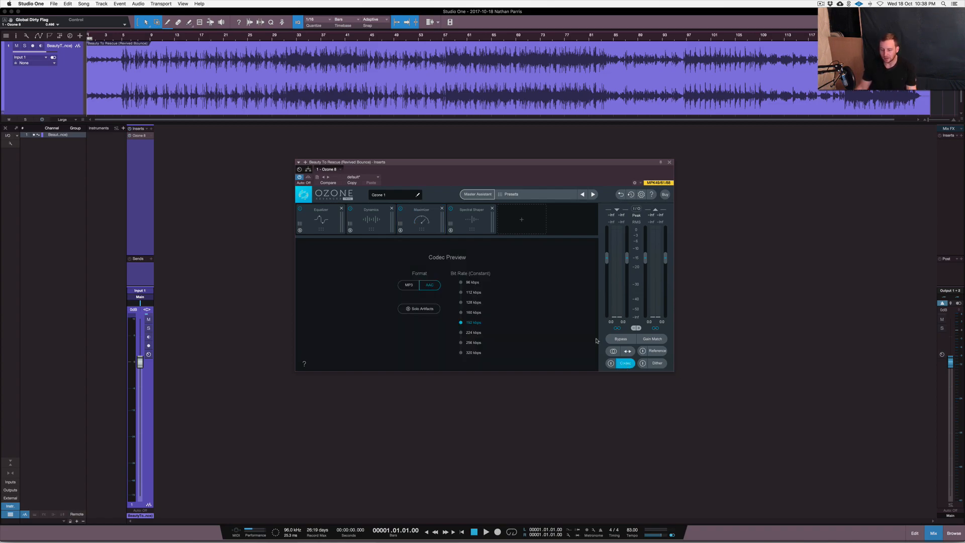
click(411, 286)
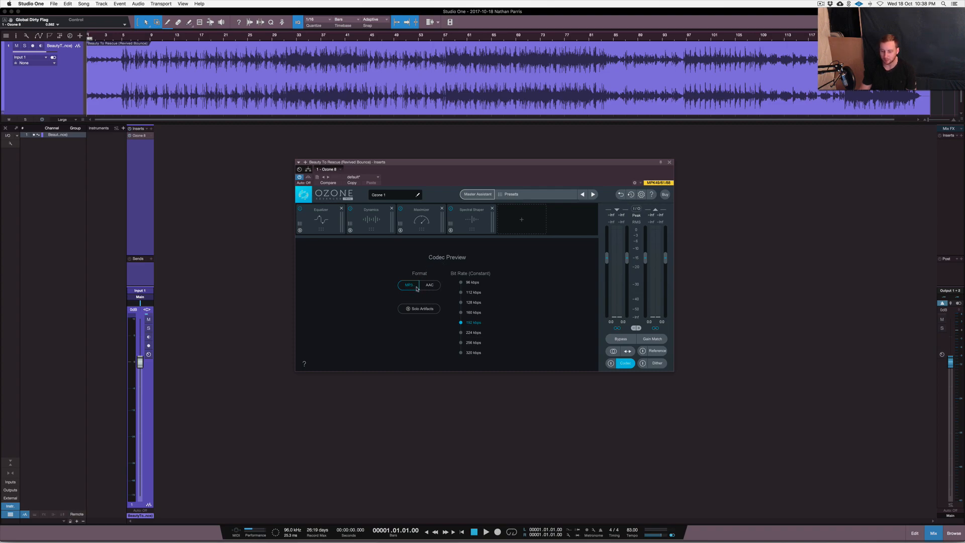
click(436, 287)
click(425, 309)
click(426, 287)
click(471, 354)
click(469, 322)
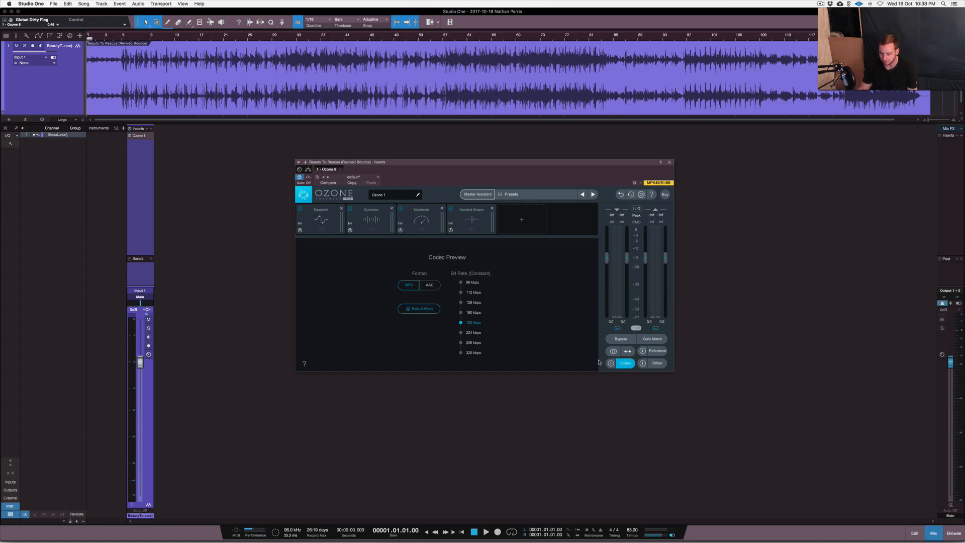
Show the dither settings and enable dithering.
click(653, 364)
click(643, 363)
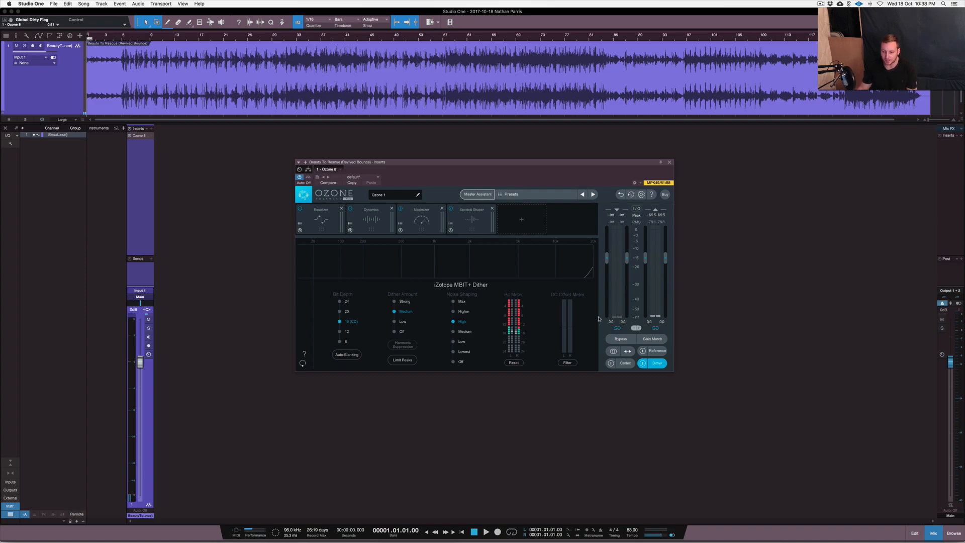
Look through the Equalizer, Dynamics, Maximizer and Spectral Shaper module settings.
click(324, 226)
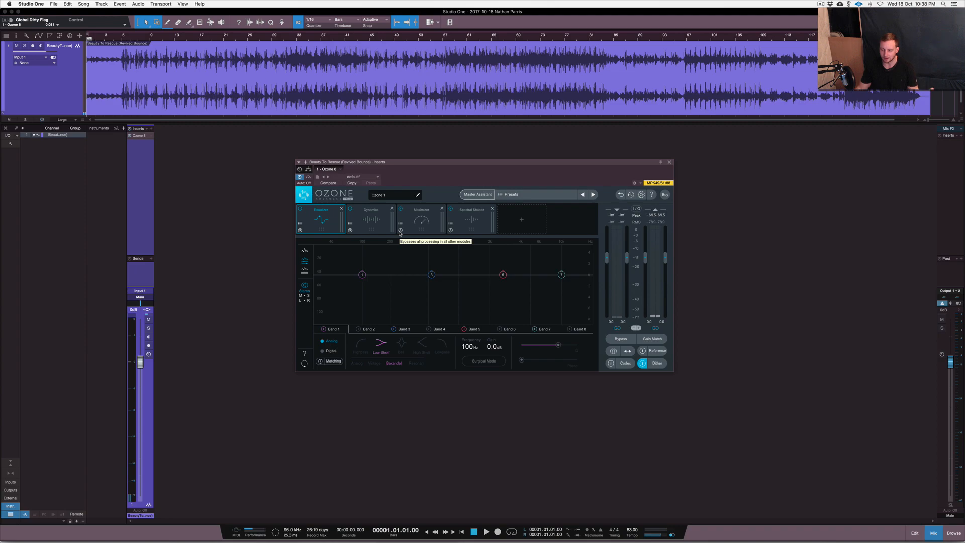
click(364, 217)
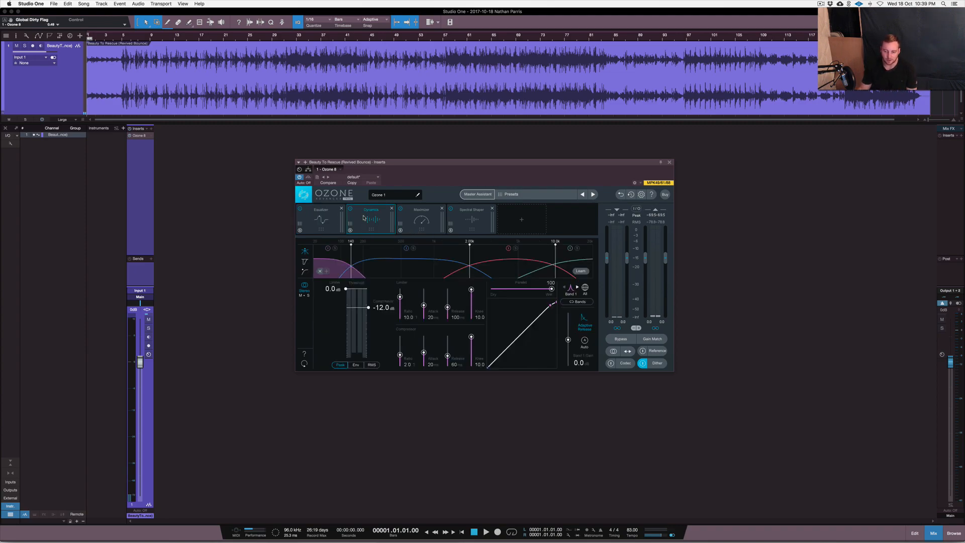
click(417, 219)
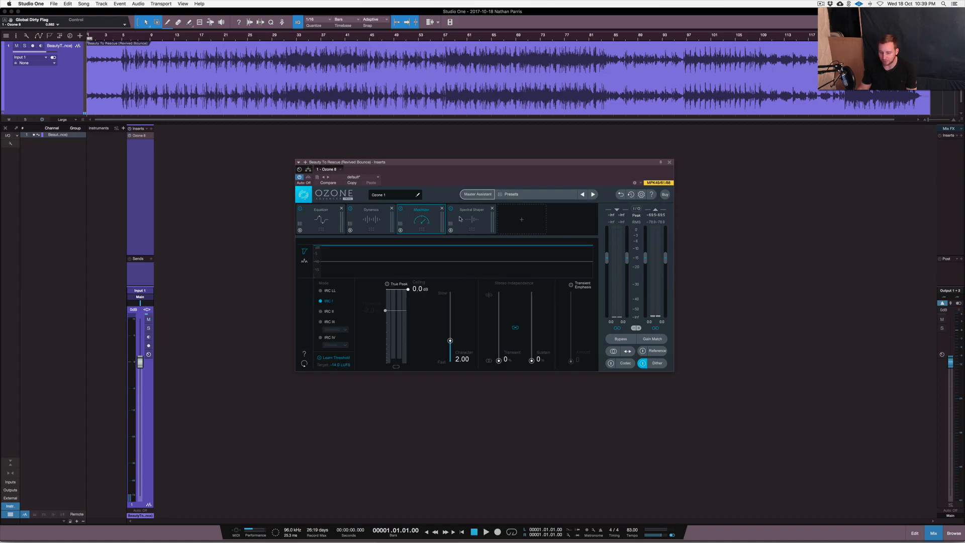
click(477, 220)
Add an Exciter module to the signal chain and browse the saturation modes available for its bands.
click(529, 222)
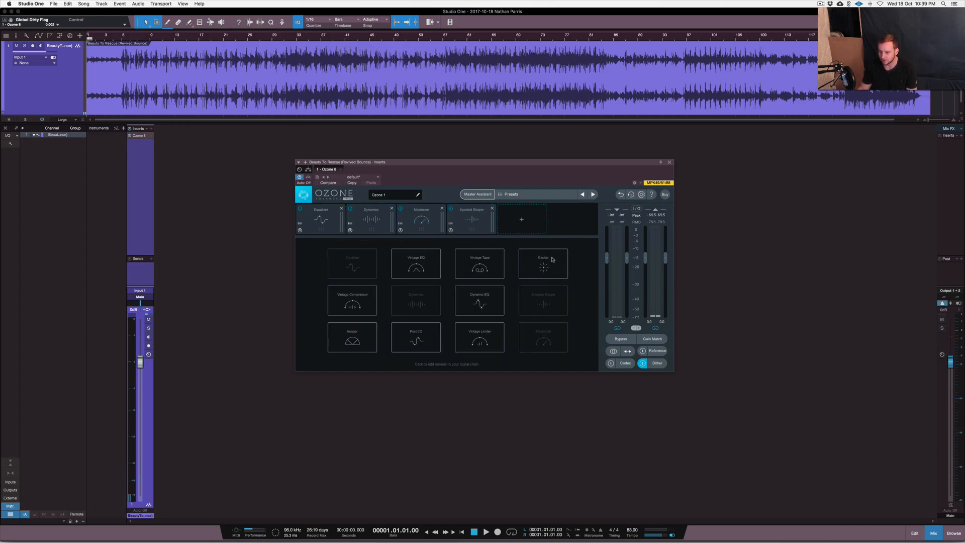
click(556, 273)
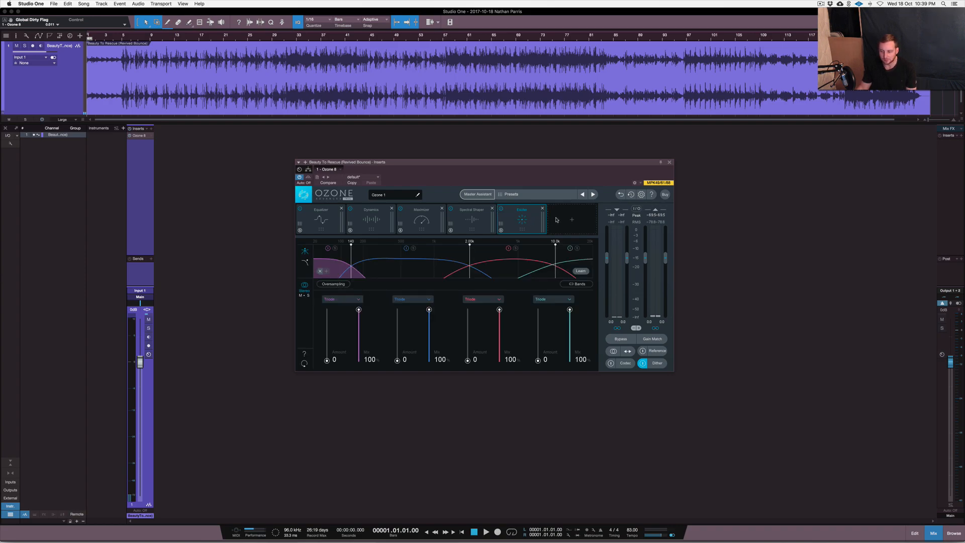
click(477, 299)
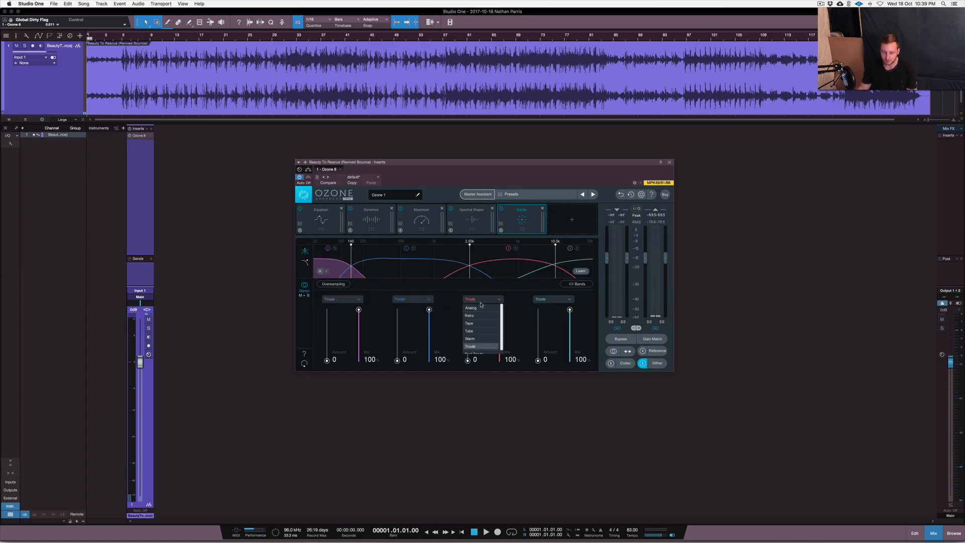
click(413, 299)
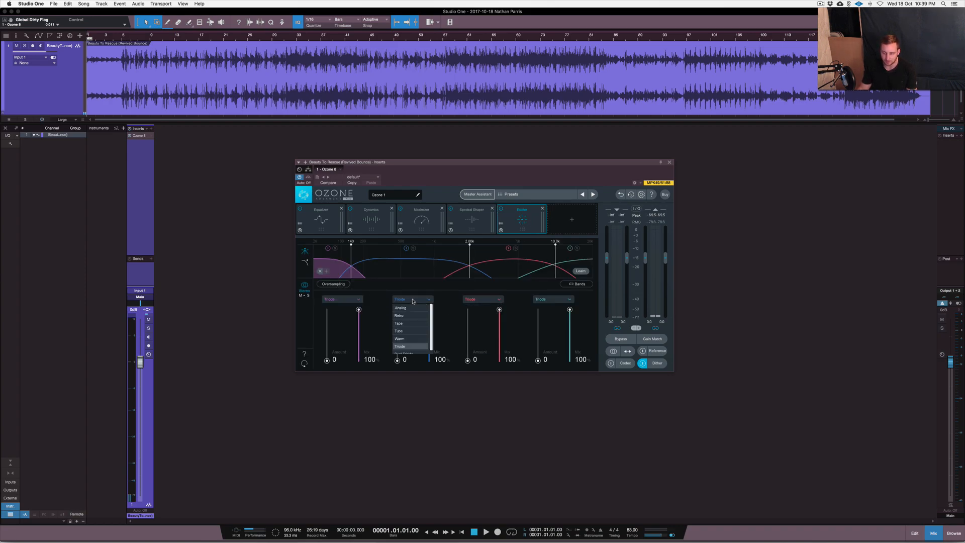
click(337, 300)
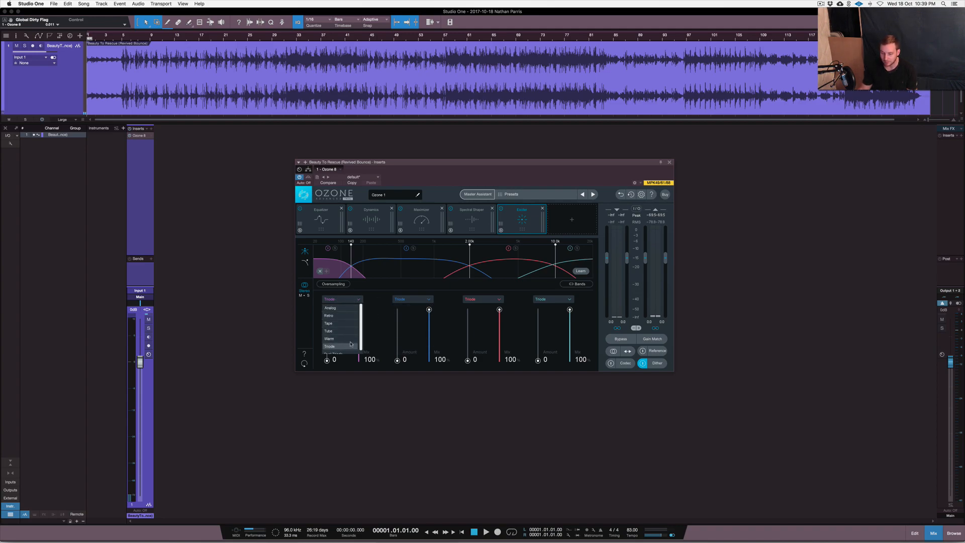
scroll(361, 324, down, 1)
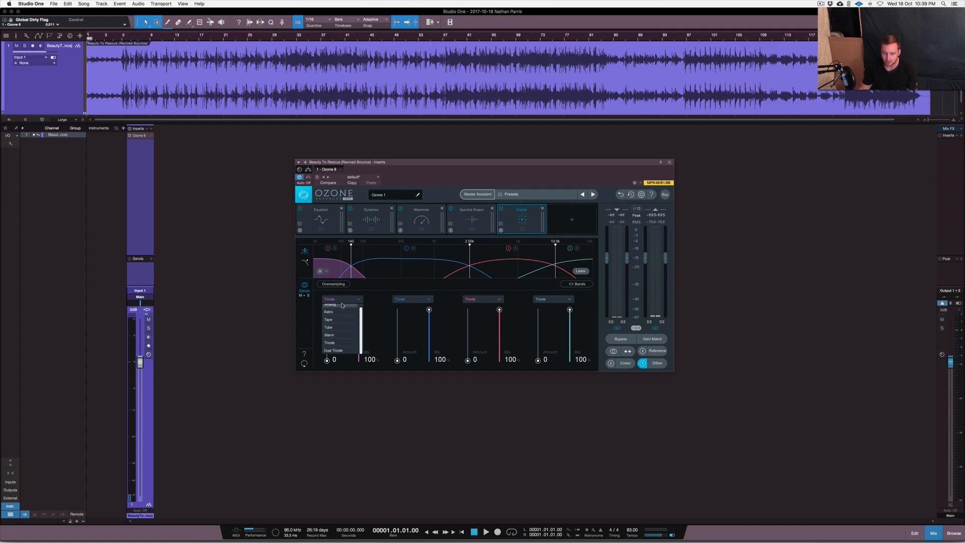
click(409, 300)
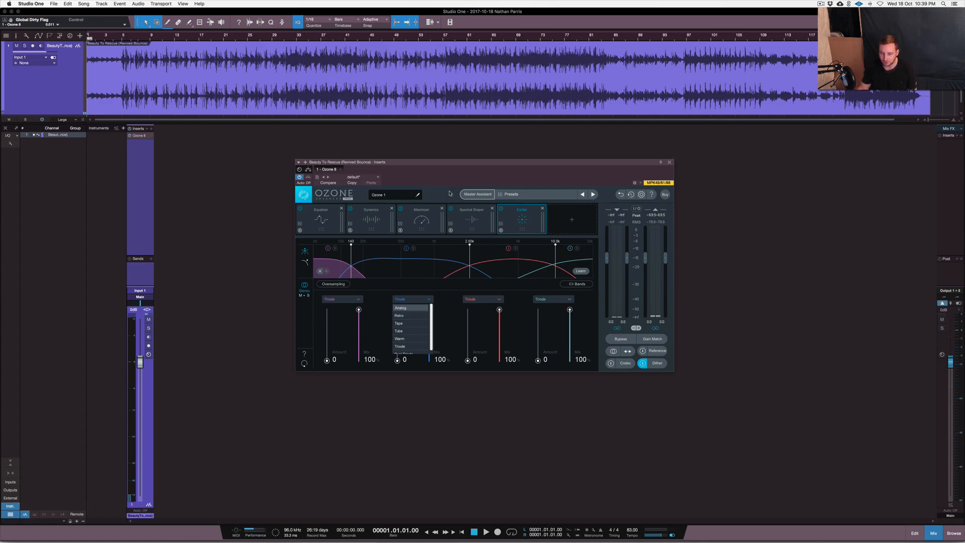
Remove every module from the signal chain and disable dithering.
click(543, 209)
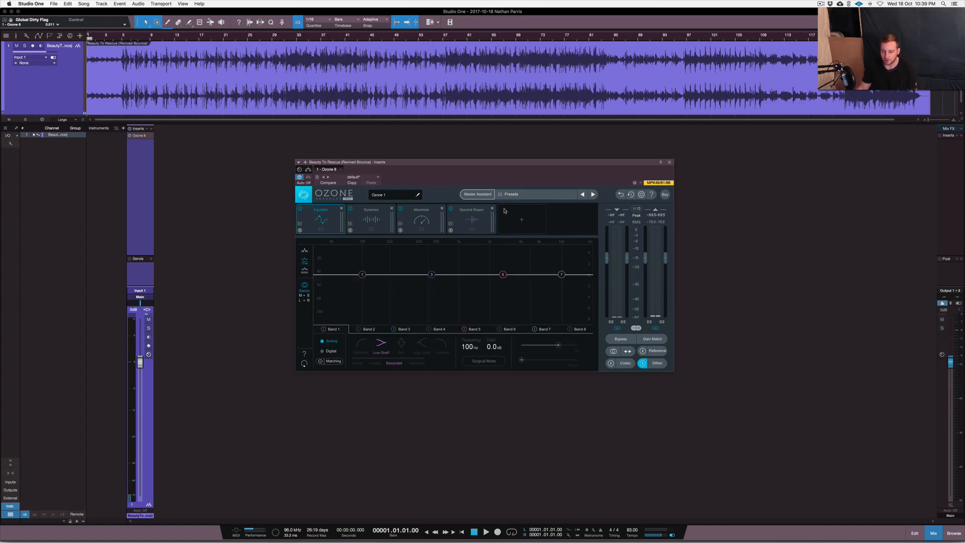
click(493, 209)
click(441, 209)
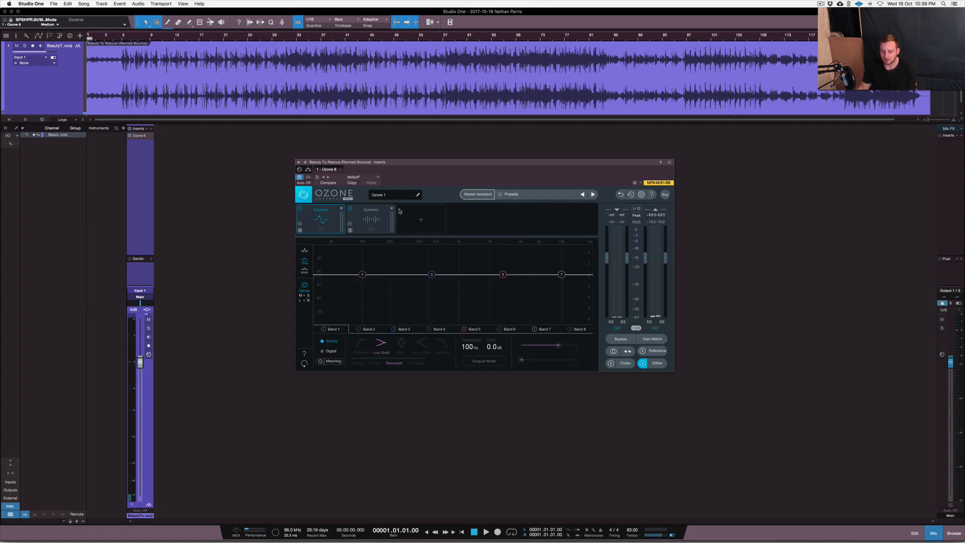
click(392, 209)
click(340, 208)
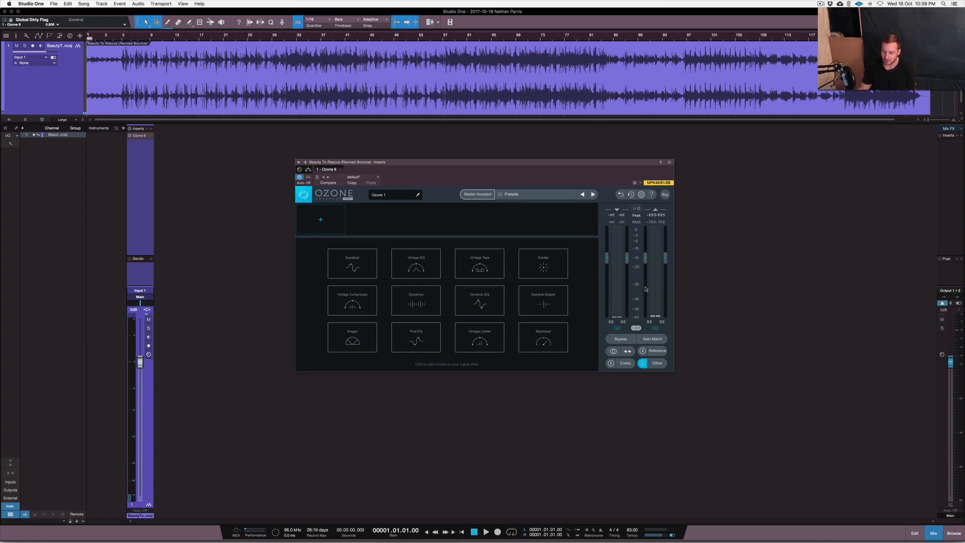
click(642, 363)
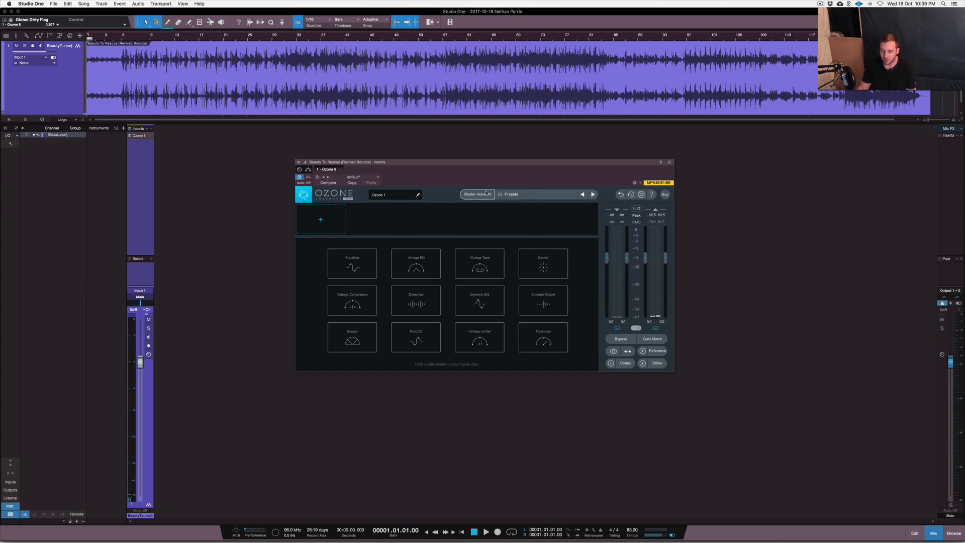
click(570, 195)
click(474, 355)
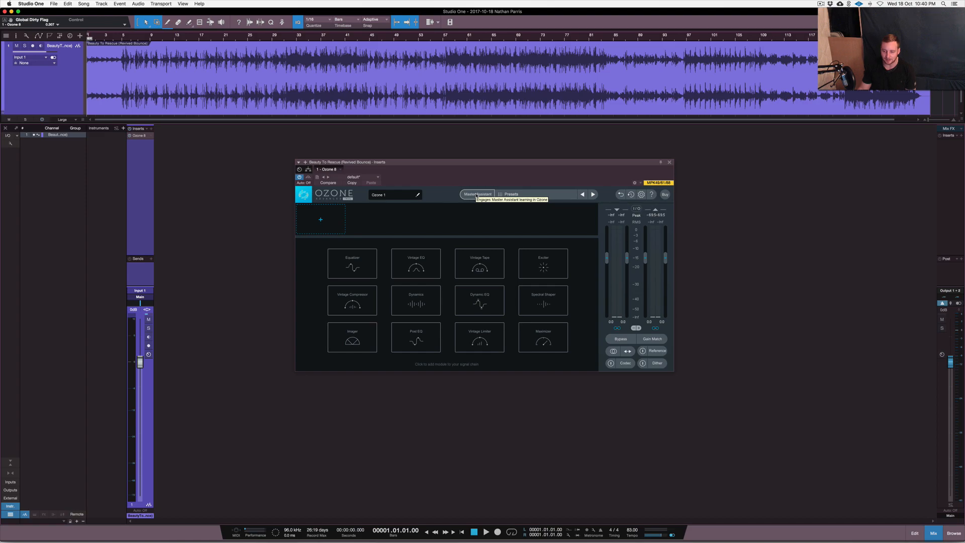
Play the track, run Master Assistant with the Streaming target, and accept its suggested processing chain.
key(space)
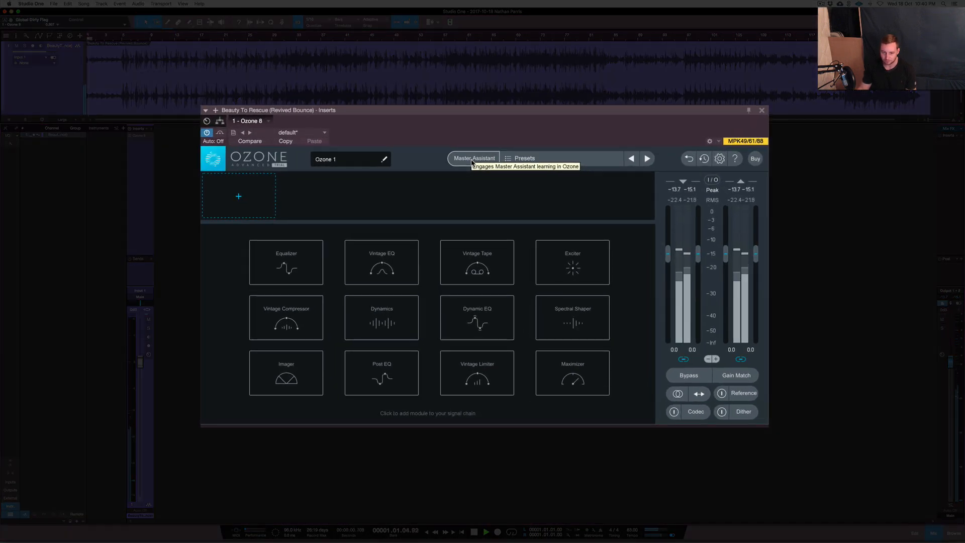
click(472, 159)
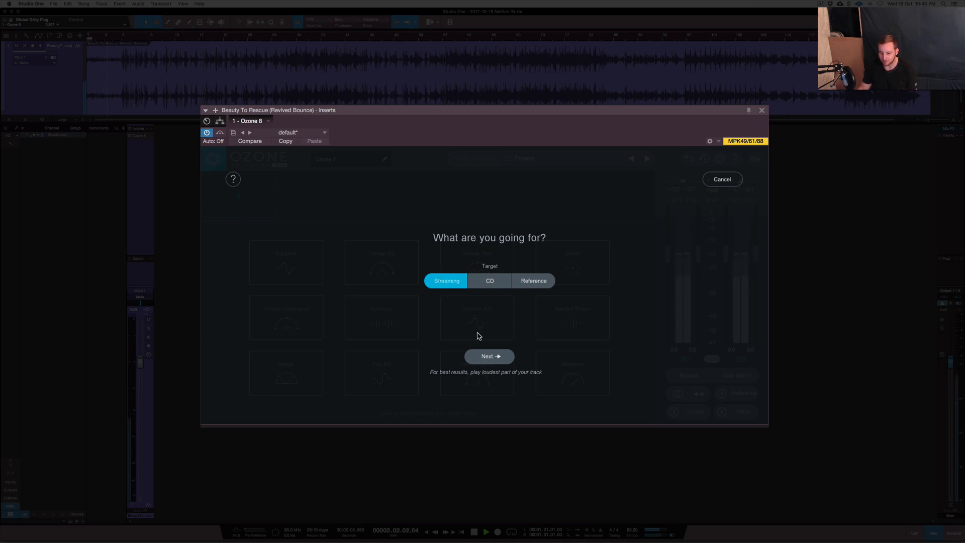
click(497, 360)
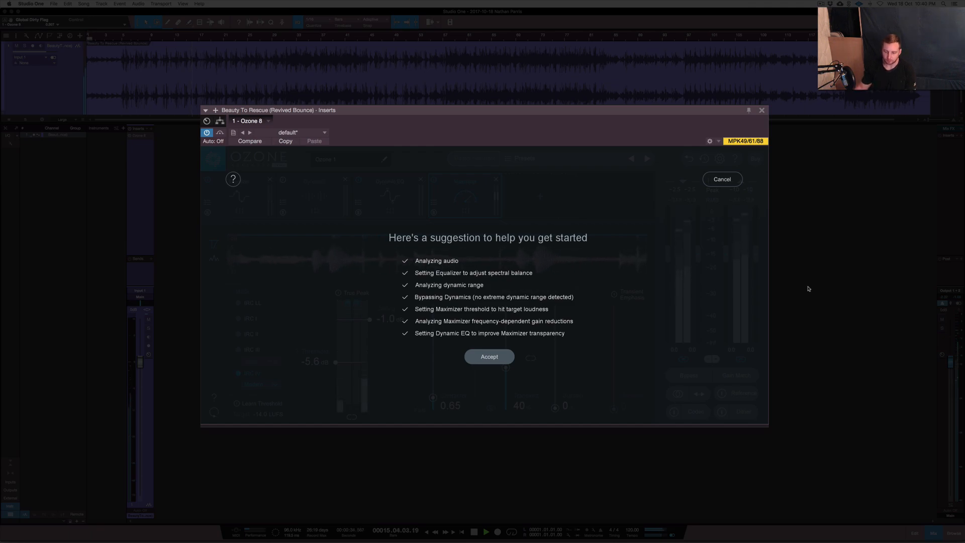
click(495, 356)
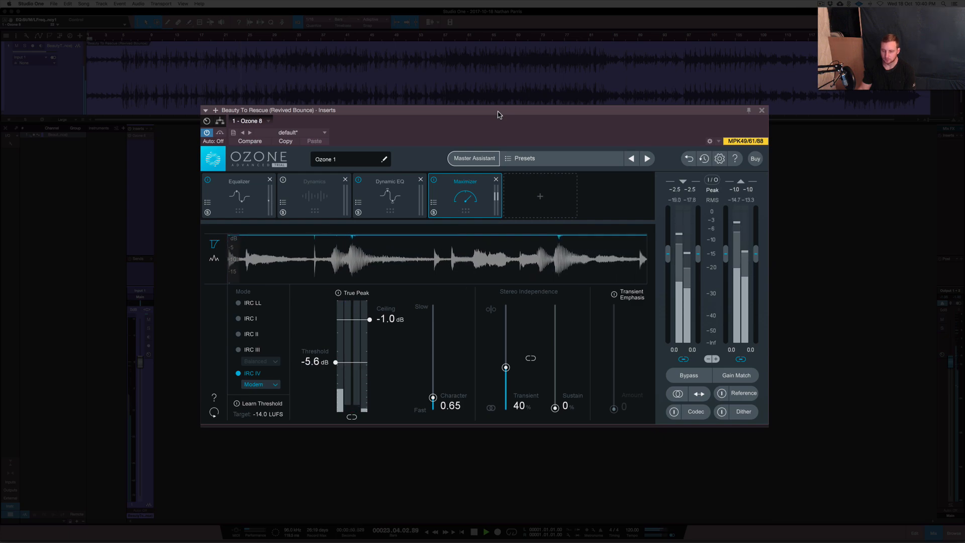
Compare the mastered and unprocessed sound by toggling the plug-in's bypass during playback, finishing with processing active and playback stopped.
click(208, 133)
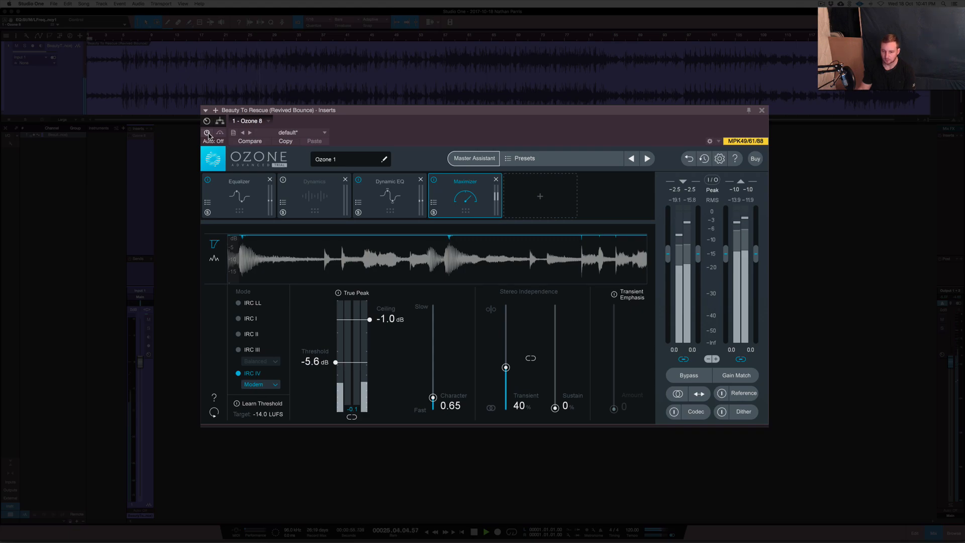
click(207, 133)
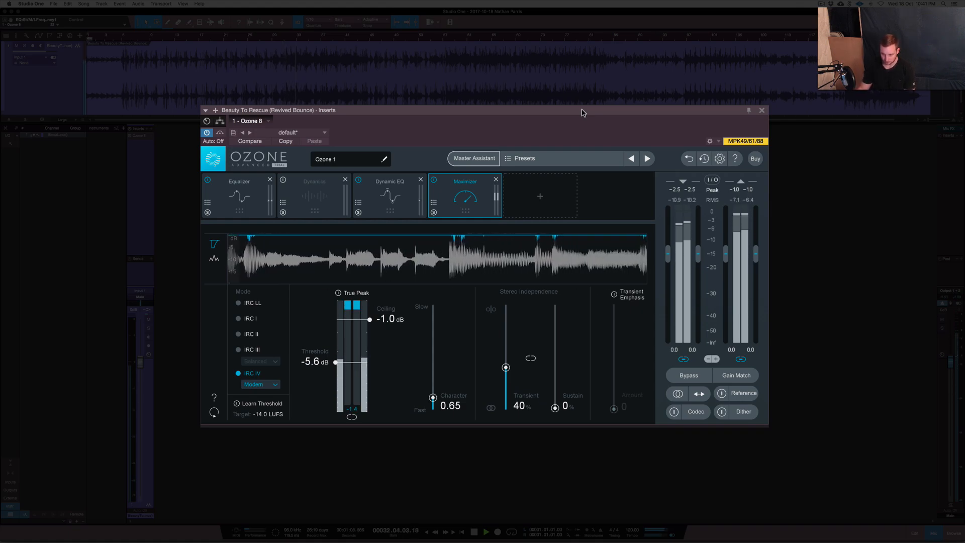
click(207, 133)
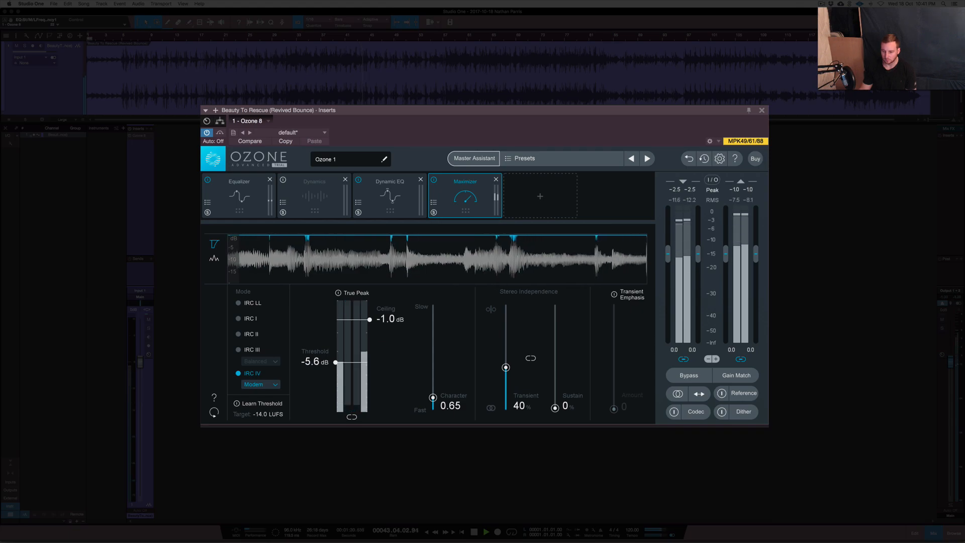
key(space)
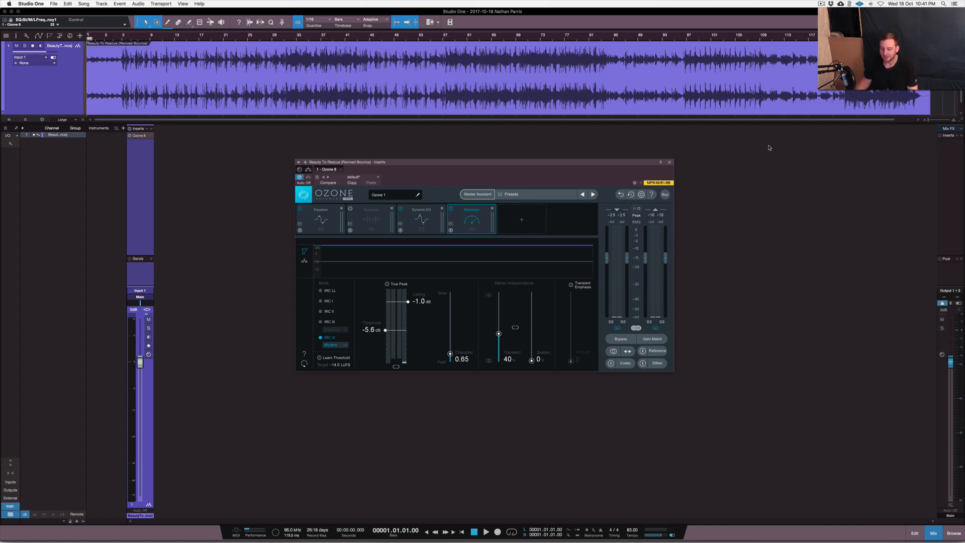
Review the Dynamic EQ module and remove the bypassed Dynamics module from the signal chain.
click(424, 220)
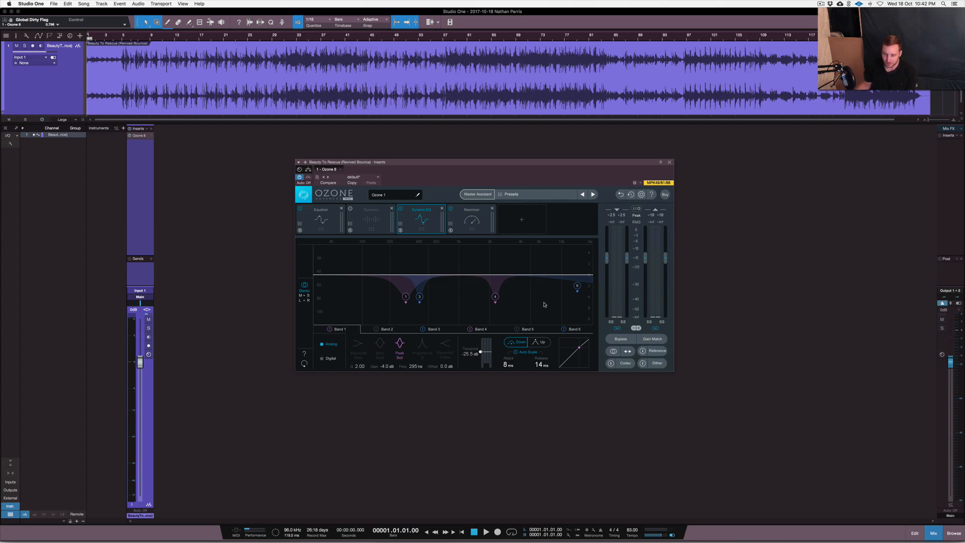
click(361, 221)
click(391, 208)
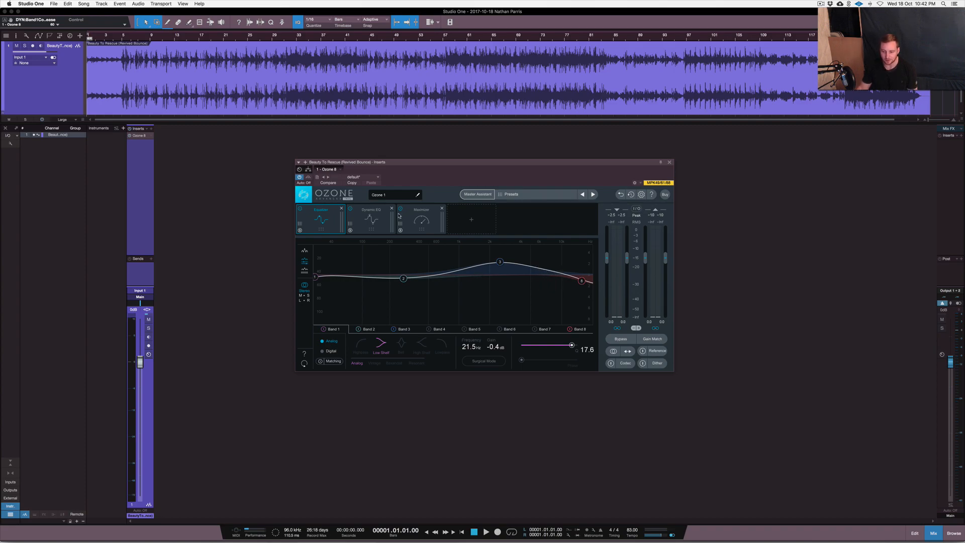
Switch the Equalizer to Mid/Side processing and review the Dynamic EQ and Maximizer modules.
click(371, 220)
click(421, 220)
click(334, 219)
click(304, 295)
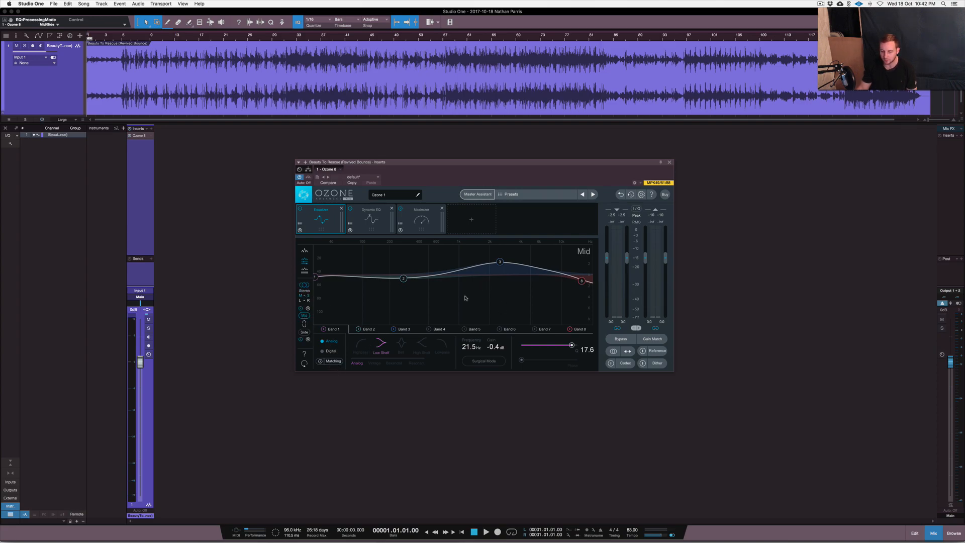
click(421, 219)
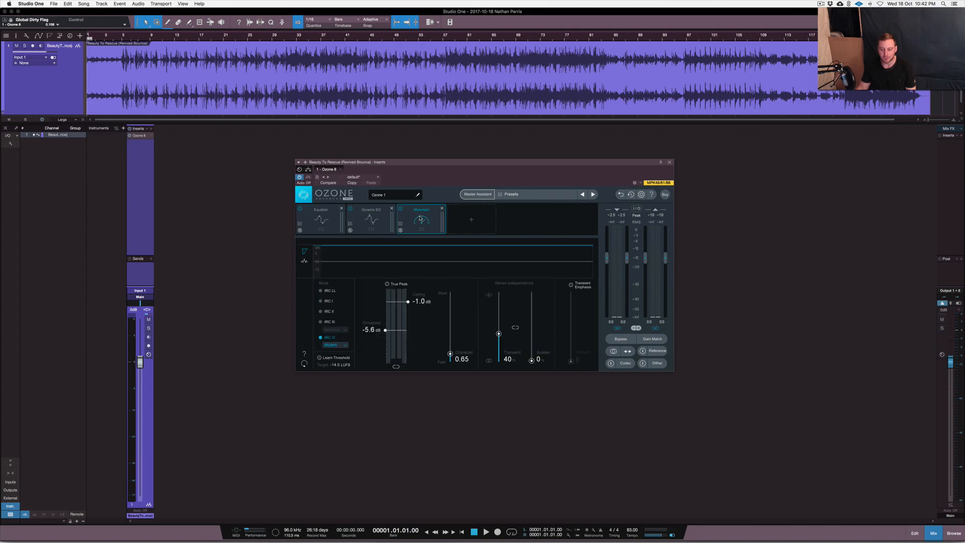